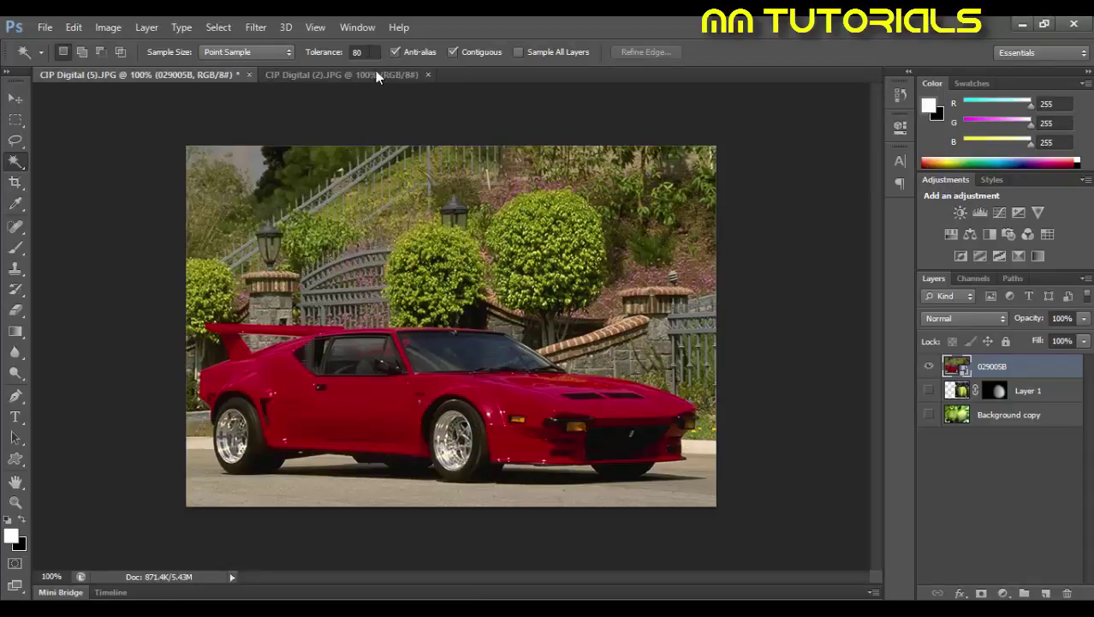
Step: Set the Magic Wand tolerance to 35 and select the red paintwork around the car's door
left_click(358, 52)
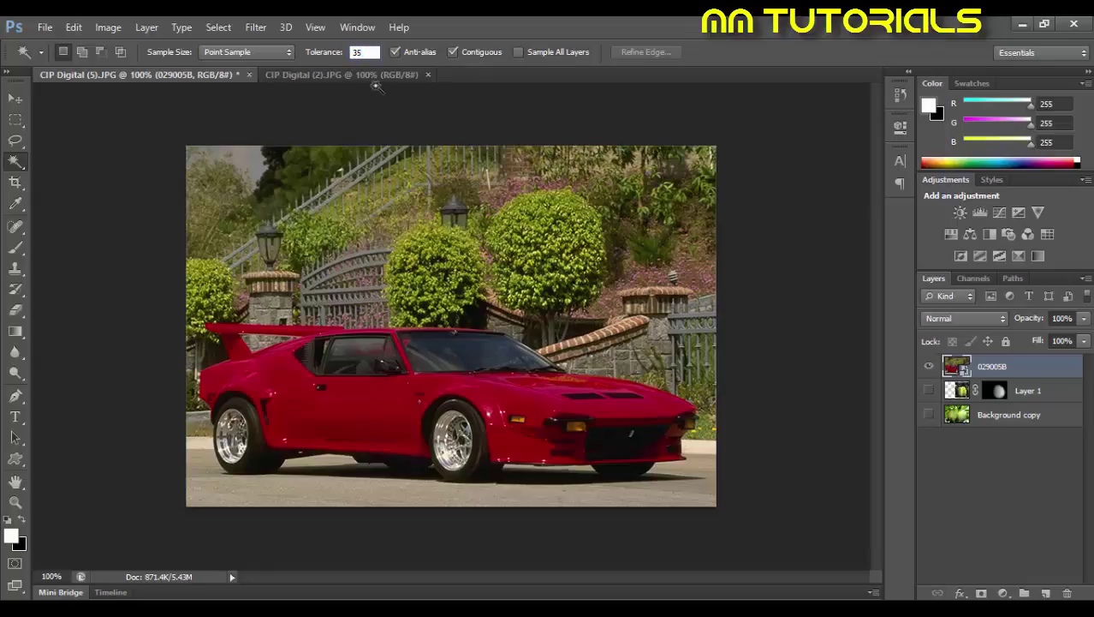
left_click(14, 97)
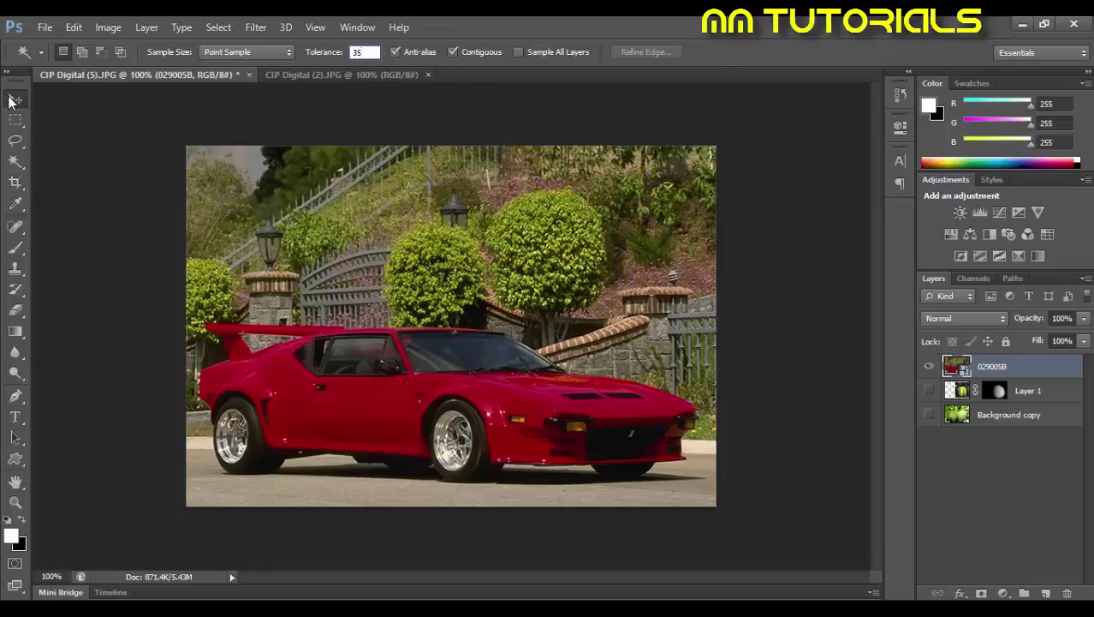
left_click(14, 160)
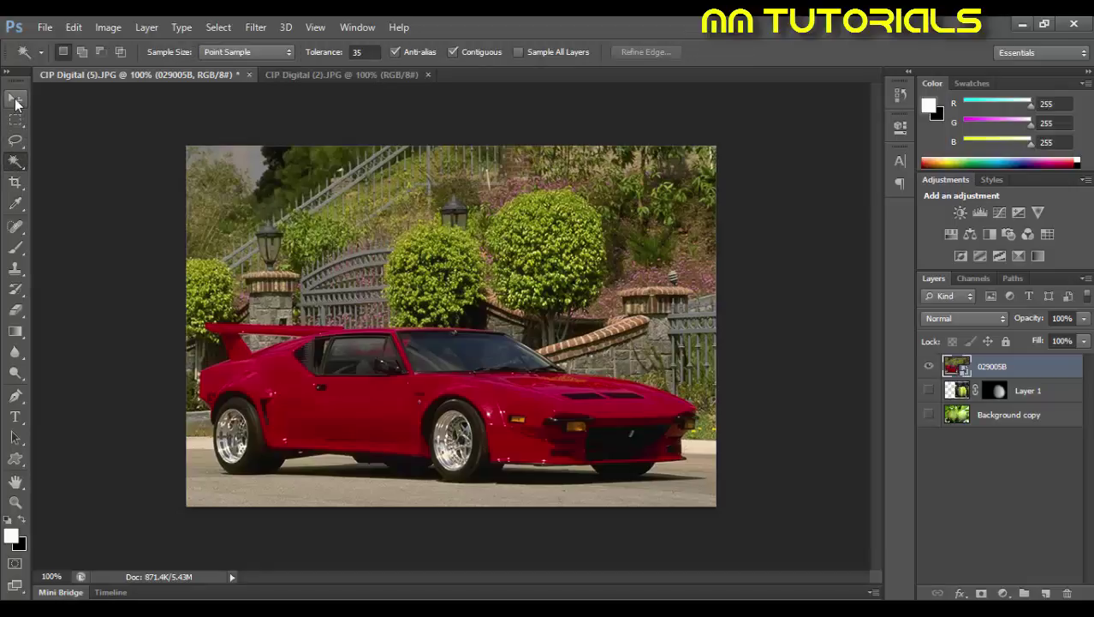
left_click(15, 98)
left_click(17, 162)
left_click(312, 413)
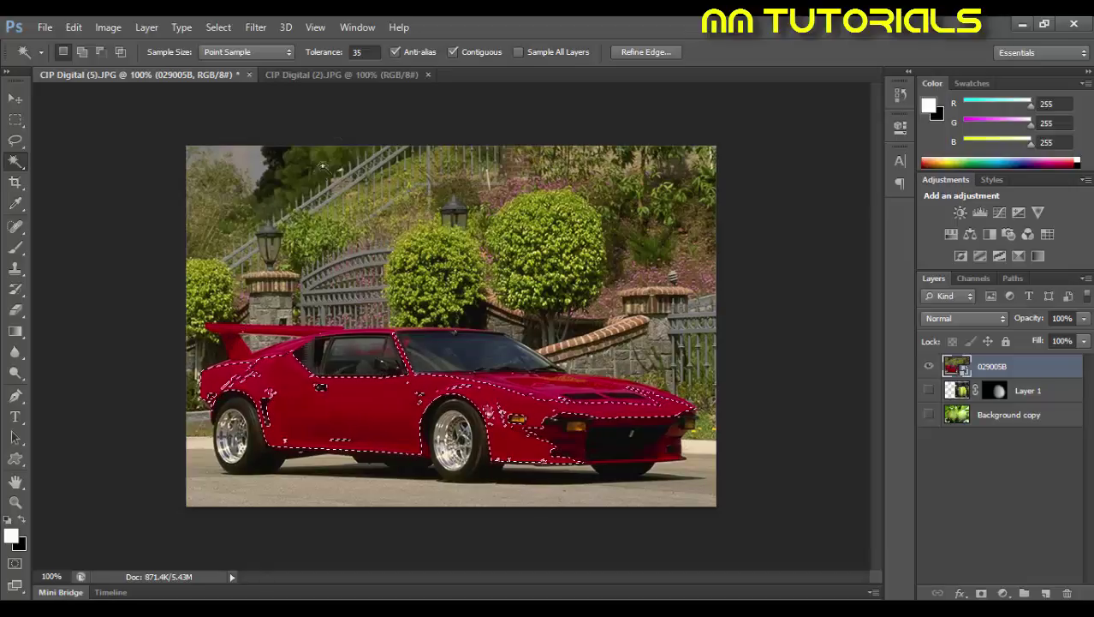
Step: Set the Magic Wand tolerance to 80 and select the car's whole red body, including the spoiler and front bumper
left_click(365, 53)
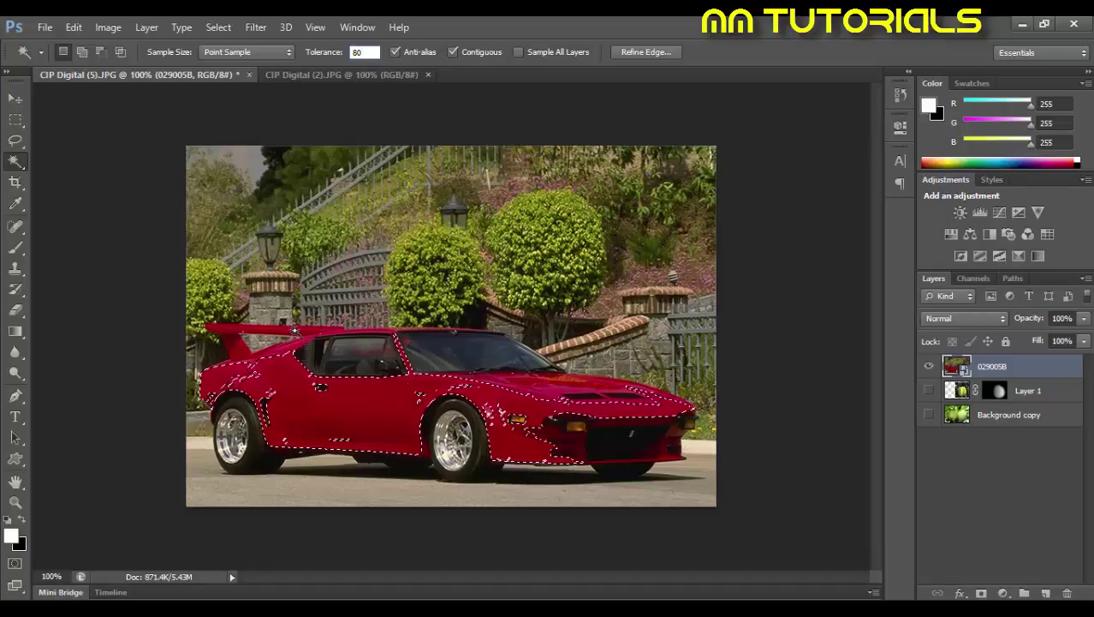
key("Return")
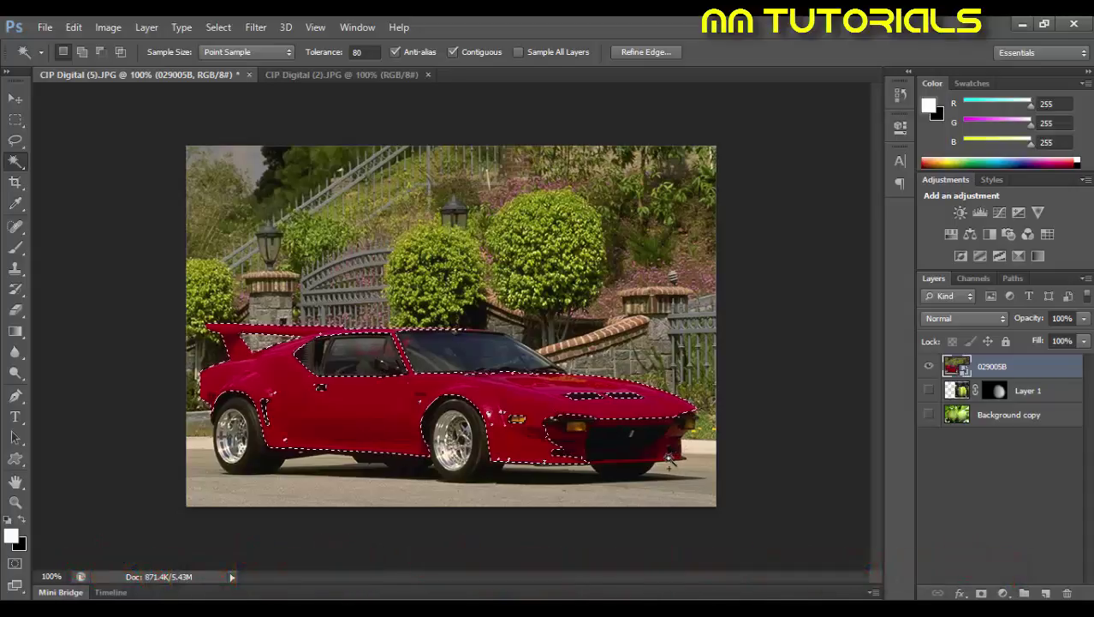
key("shift")
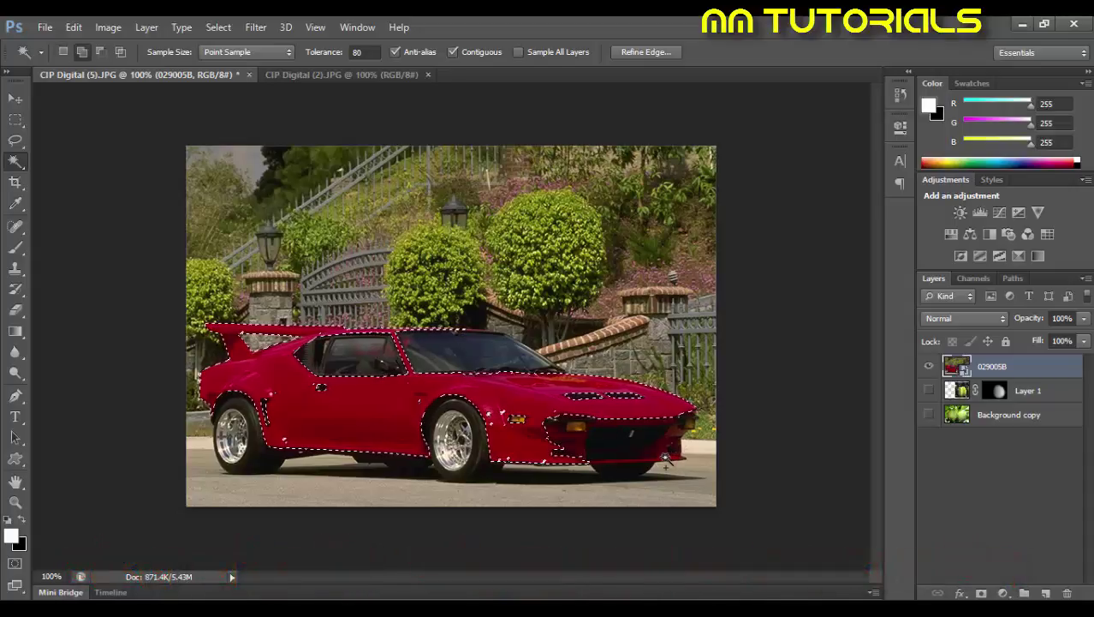
Step: Try to add the dark front grille and the bumper area beside it to the selection, undoing each addition
left_click(629, 421, "shift")
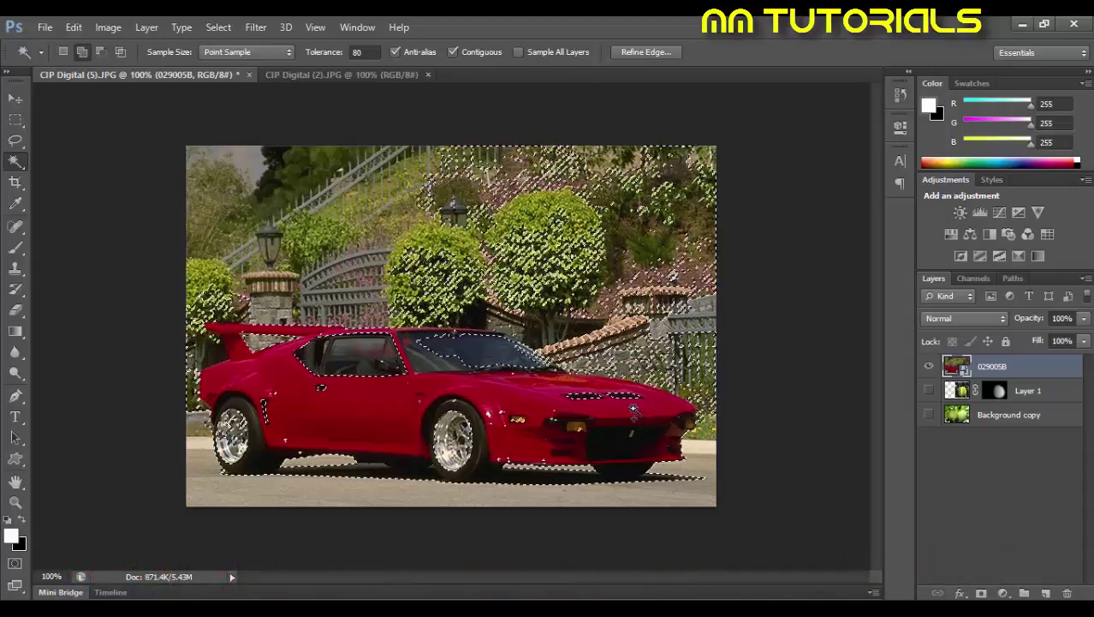
key("ctrl+z")
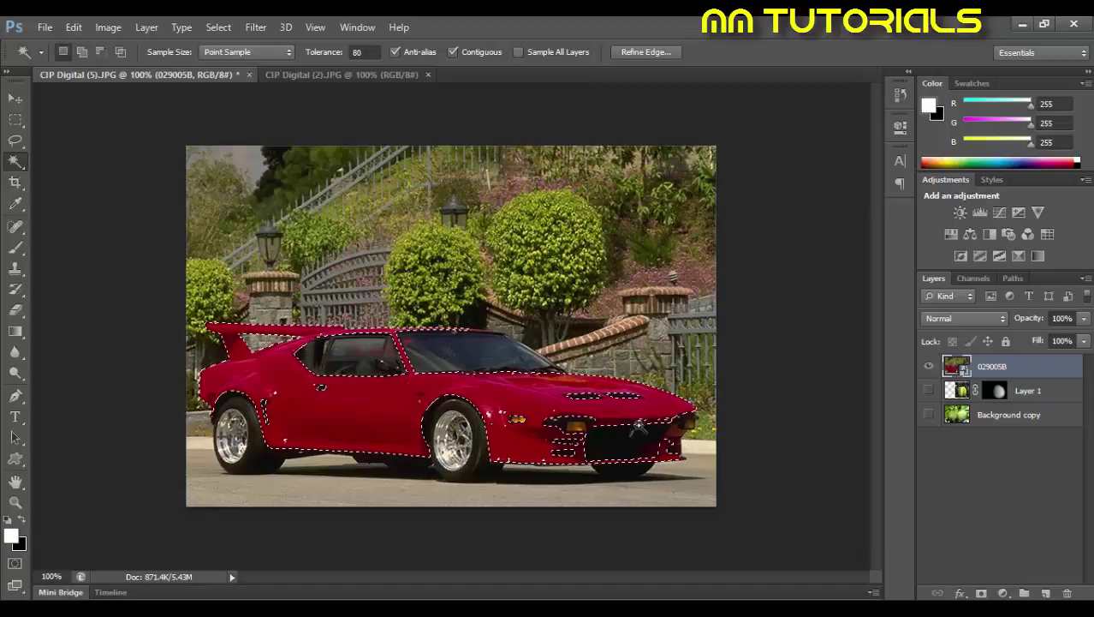
key("shift")
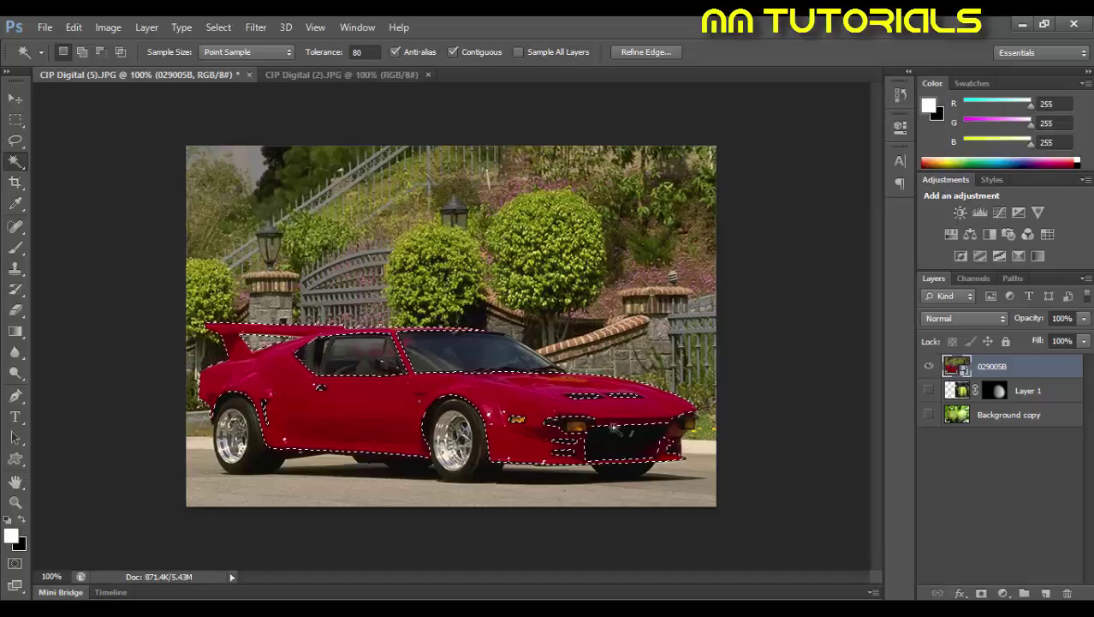
key("shift")
left_click(673, 434, "shift")
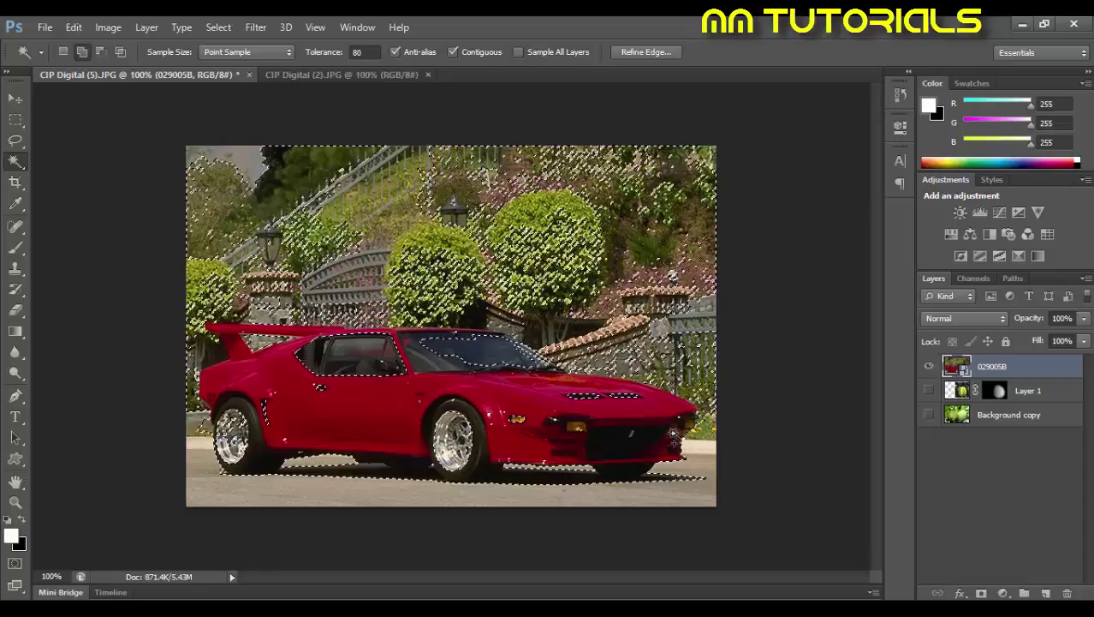
key("ctrl+z")
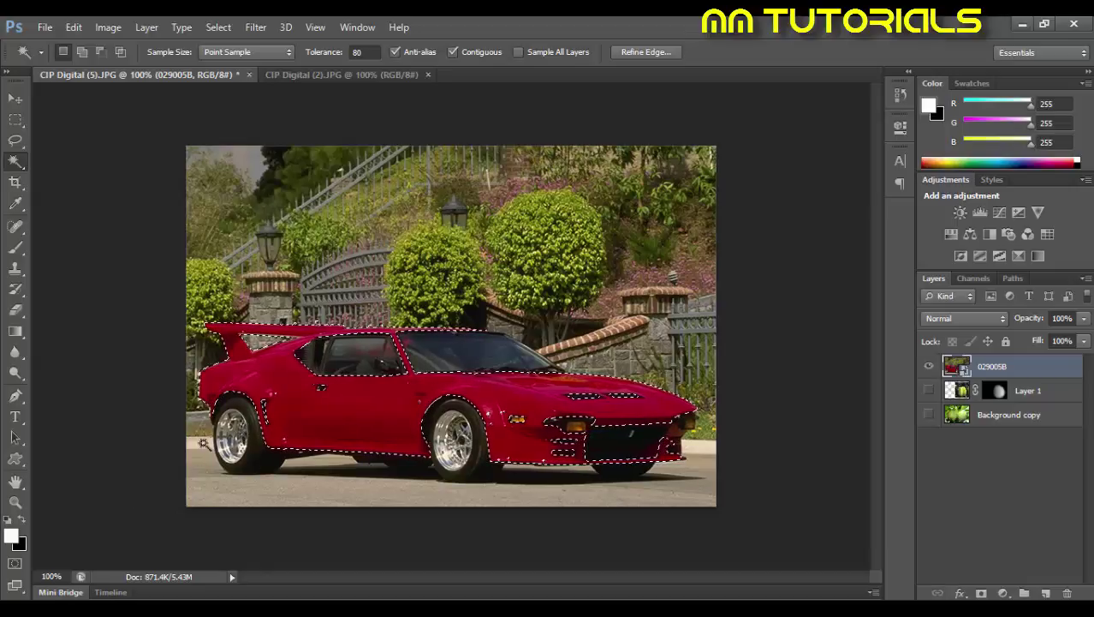
Step: Set the foreground colour to the bright yellow e2f13f
left_click(12, 538)
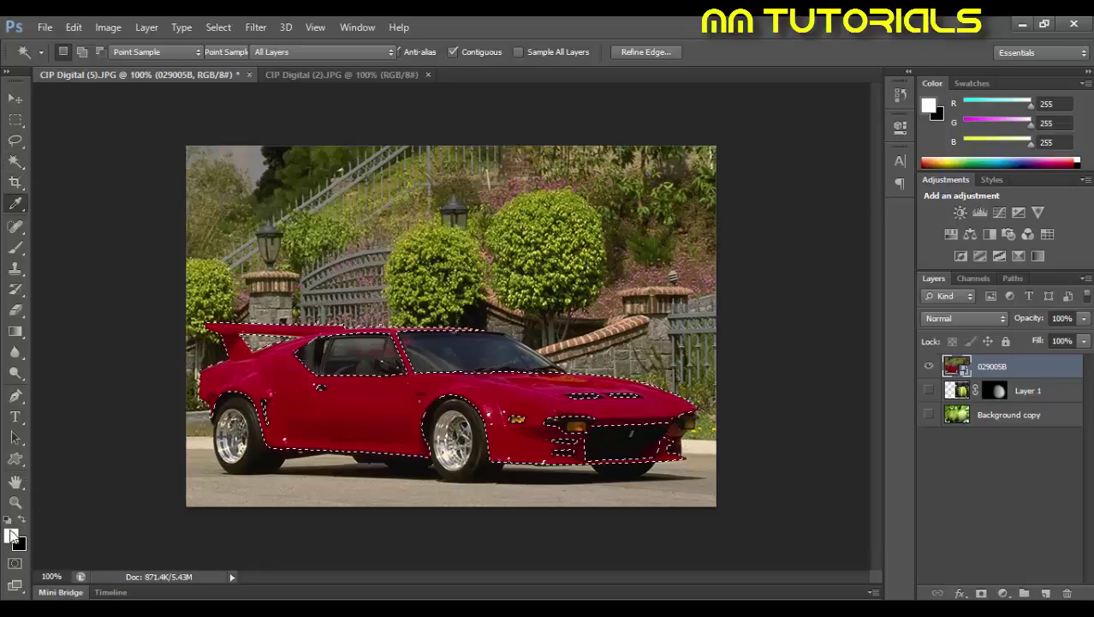
left_click(553, 328)
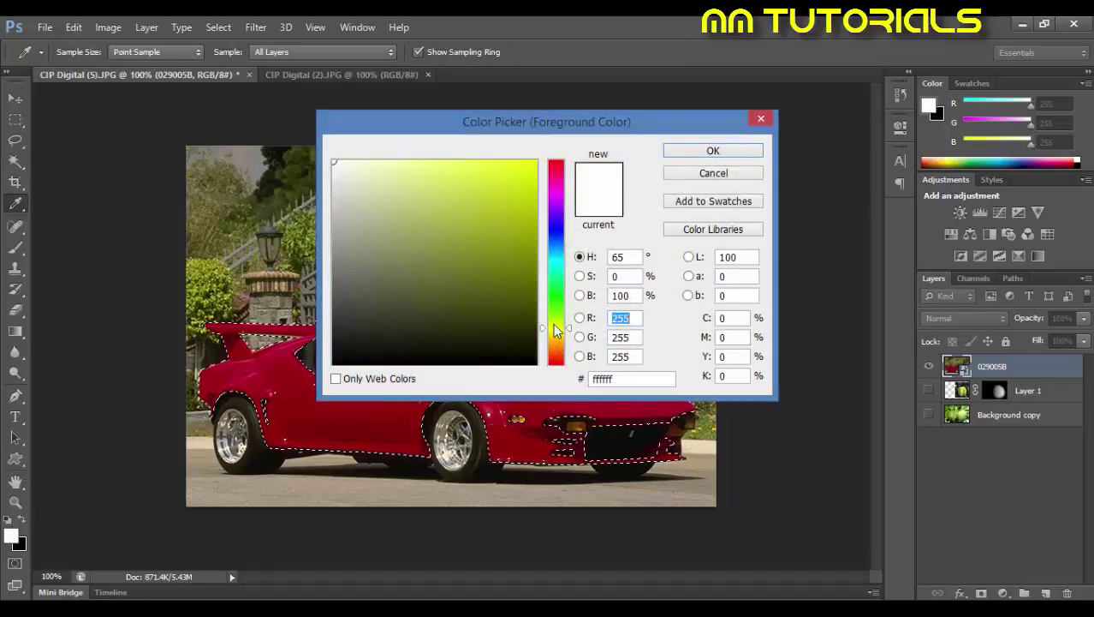
left_click(483, 172)
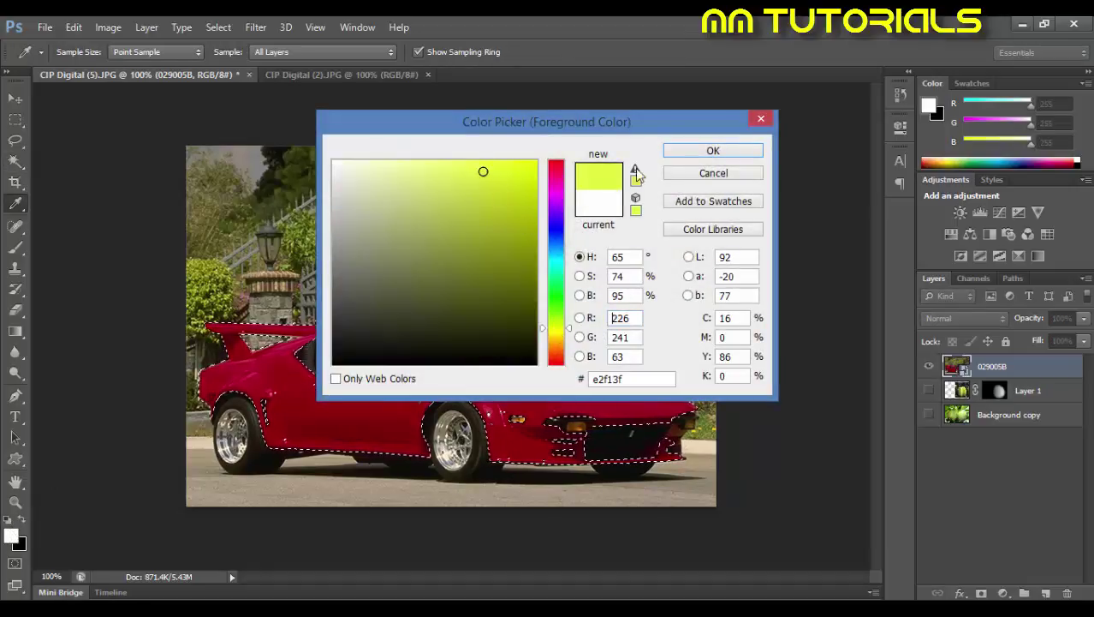
left_click(699, 150)
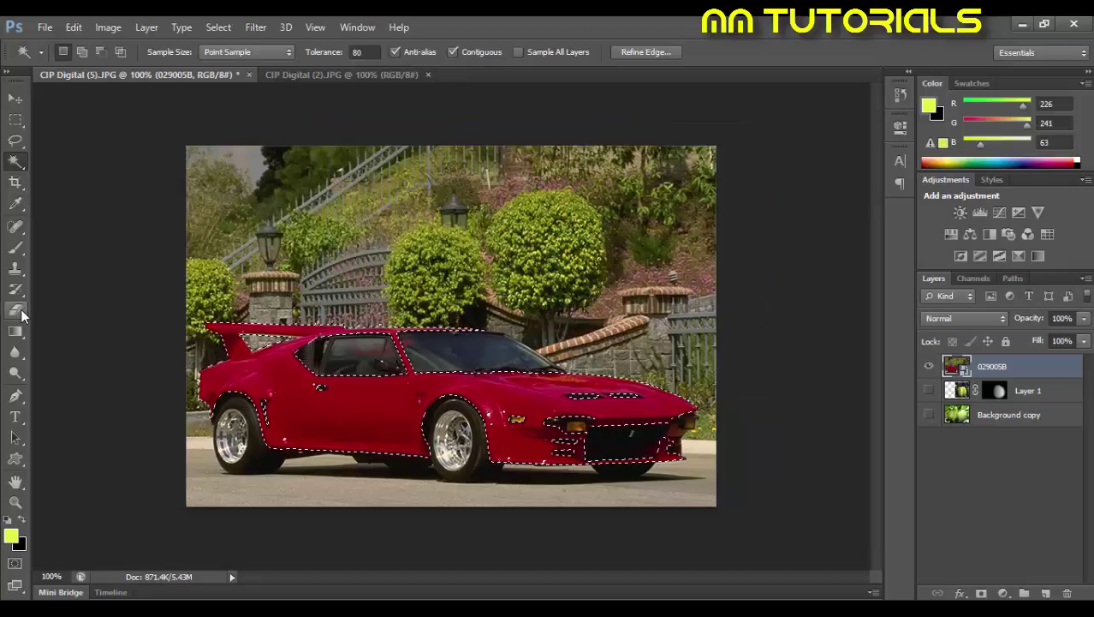
Step: Switch to the Paint Bucket tool and rasterize the 029005B smart object for filling
right_click(19, 334)
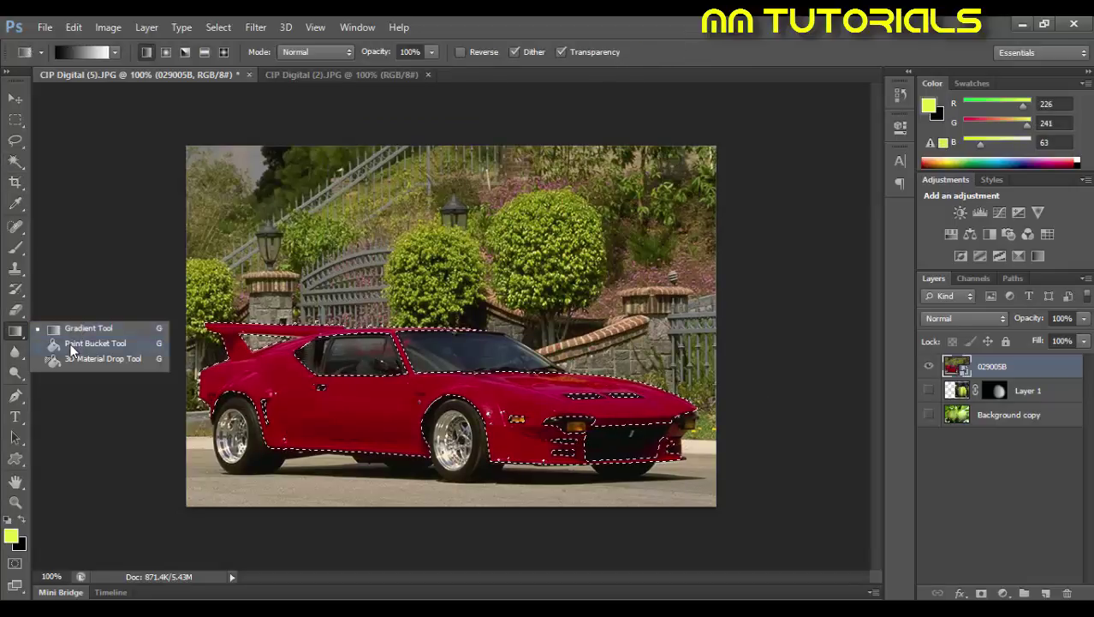
left_click(73, 346)
left_click(232, 368)
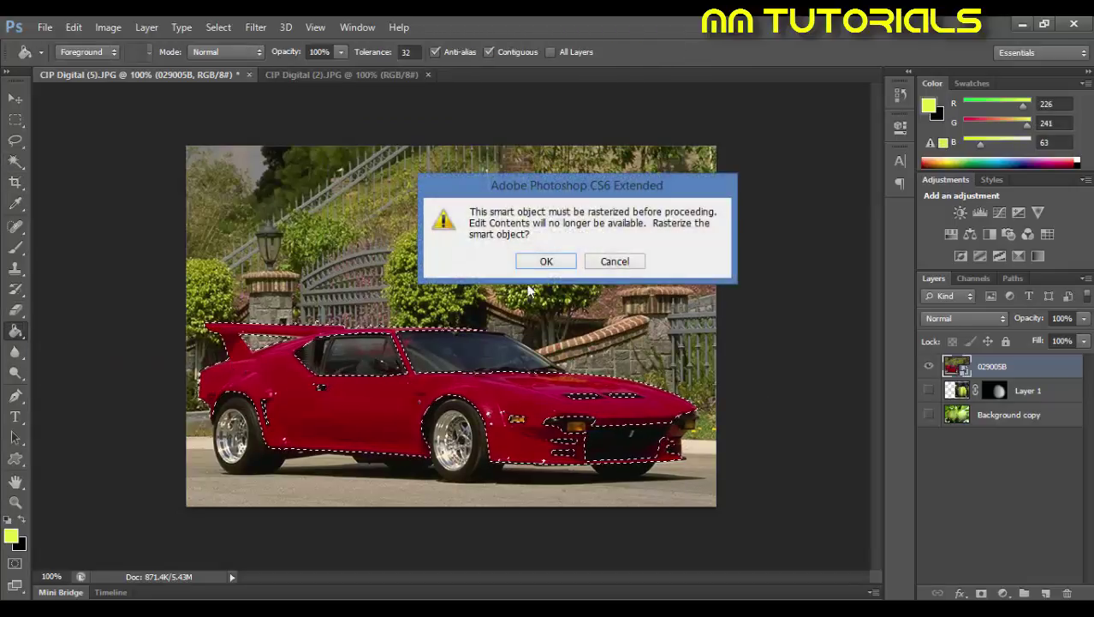
left_click(550, 258)
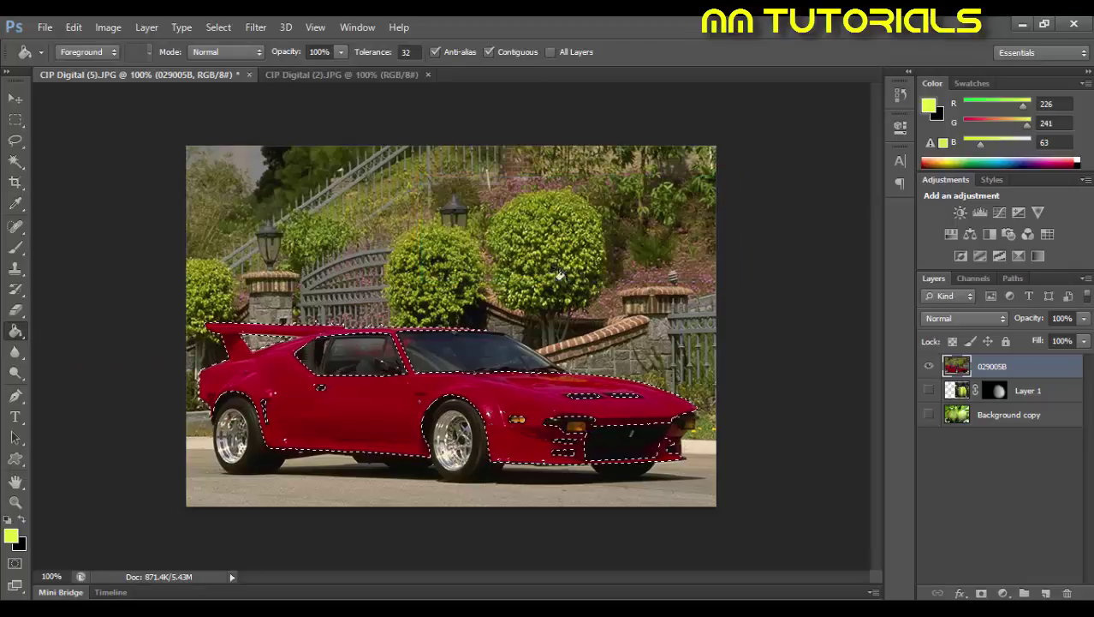
Step: Try filling the selected car body with the yellow foreground colour and revert to the Rasterize Layer history state
left_click(291, 378)
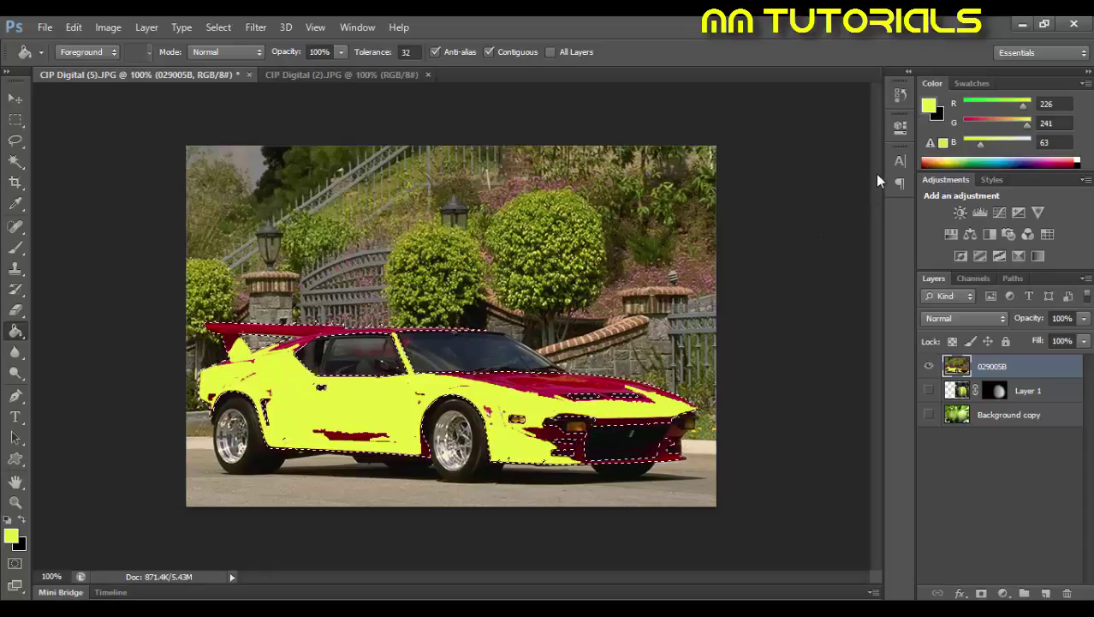
left_click(898, 96)
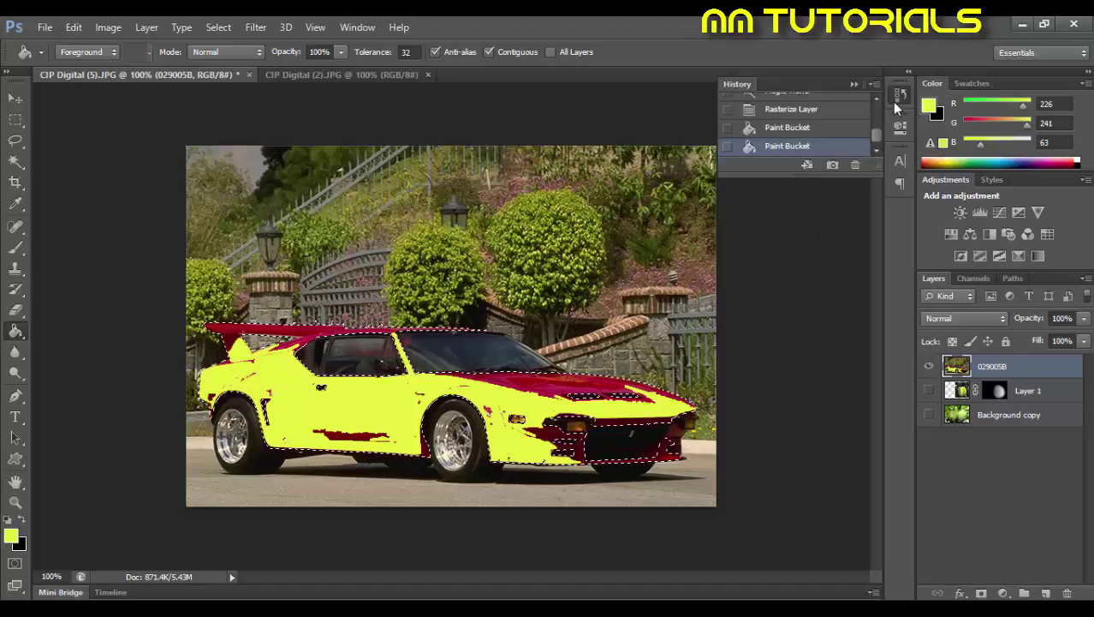
left_click(822, 110)
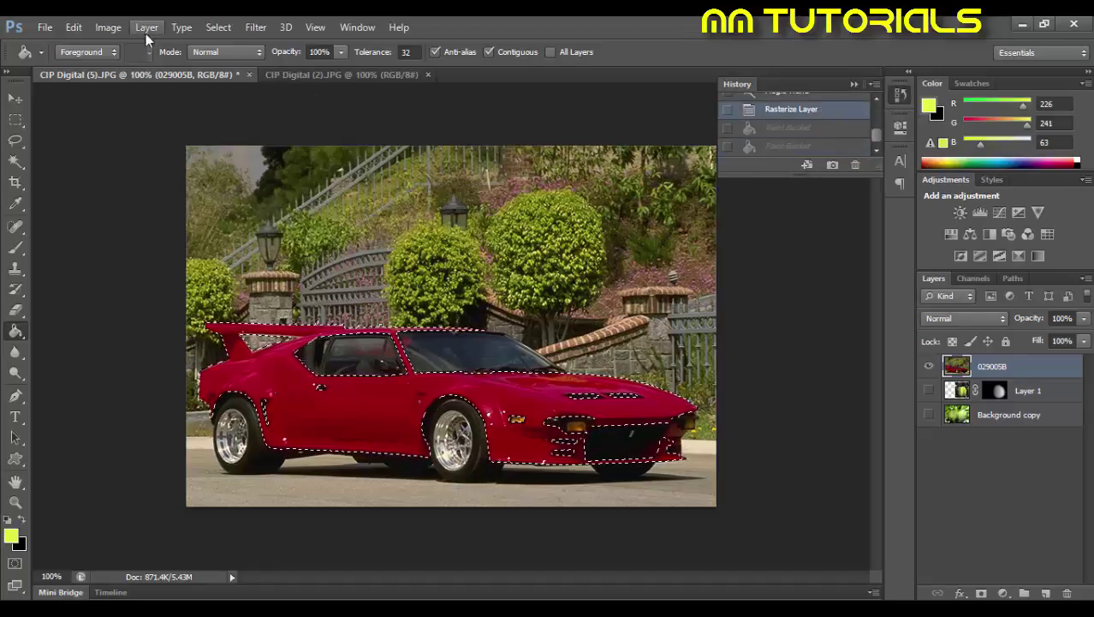
Step: Recolour the selected car body blue with a Hue/Saturation adjustment of hue -163, saturation -12 and lightness +12
left_click(108, 28)
mouse_move(240, 72)
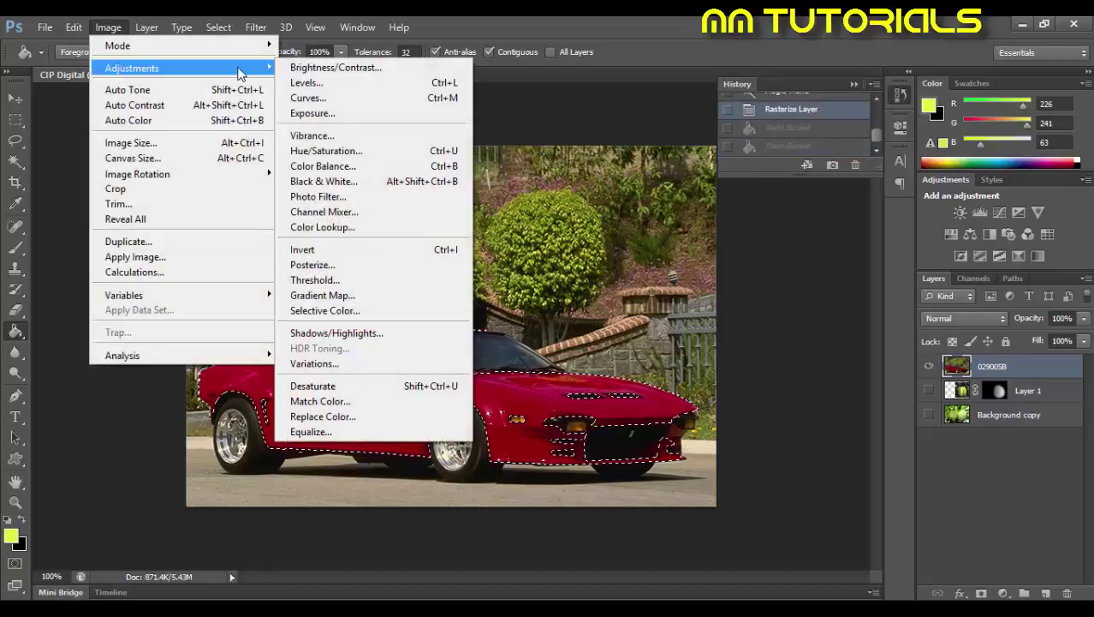
left_click(321, 151)
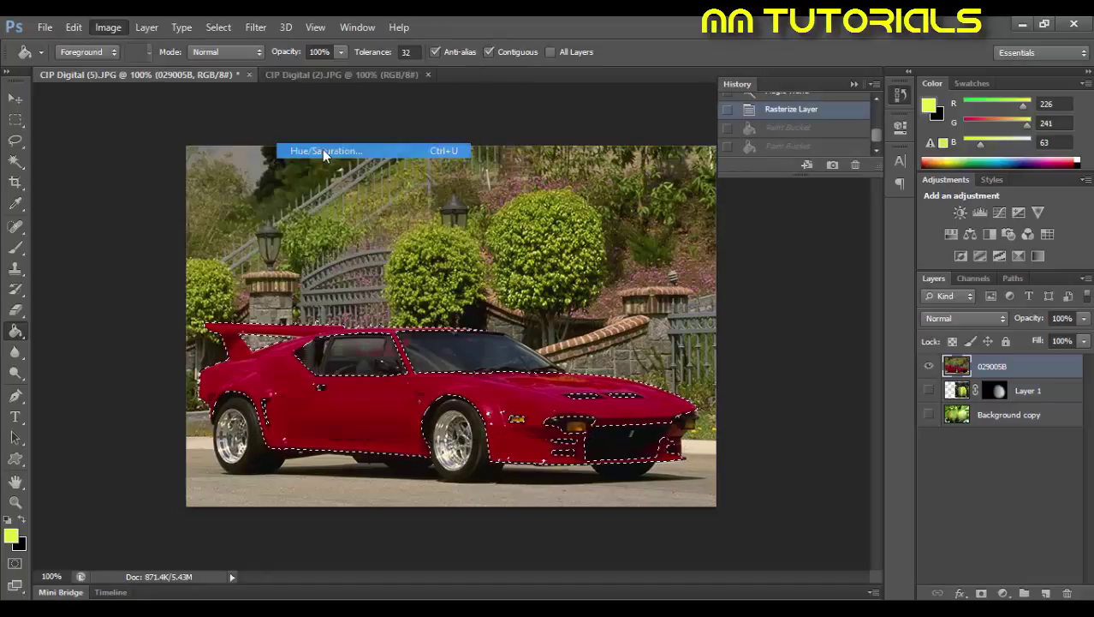
left_click_drag(464, 143, 711, 105)
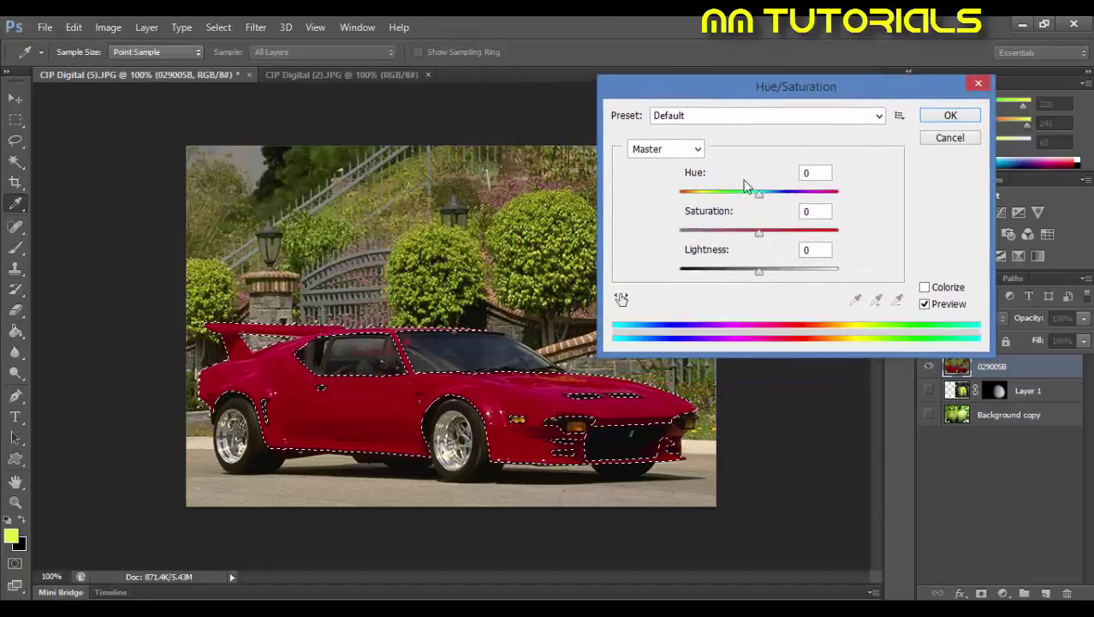
left_click_drag(758, 194, 685, 203)
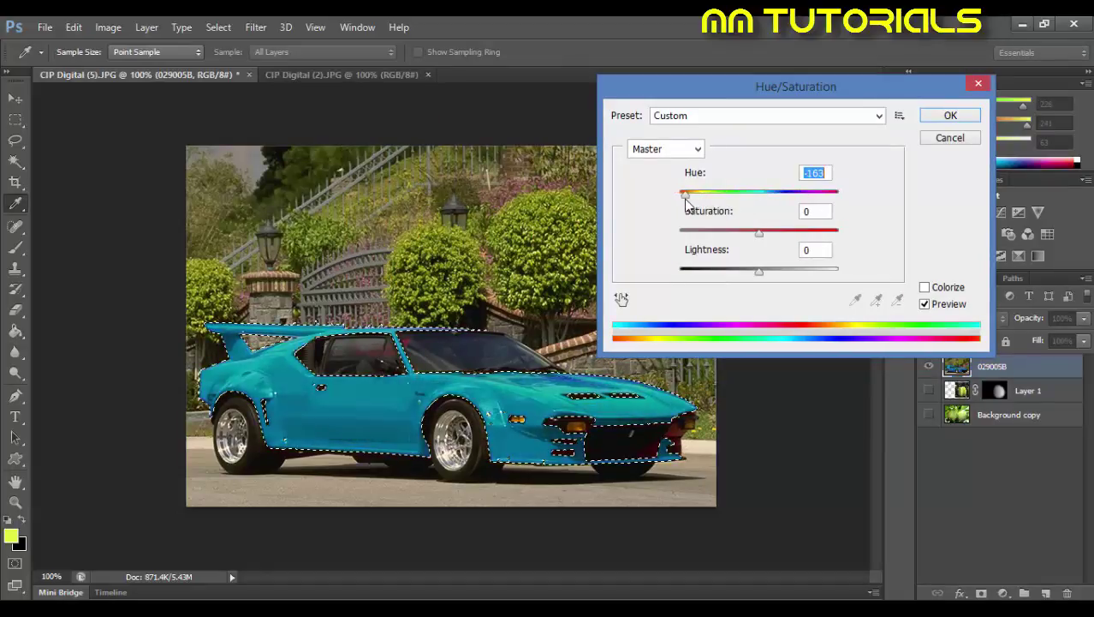
left_click_drag(760, 232, 828, 236)
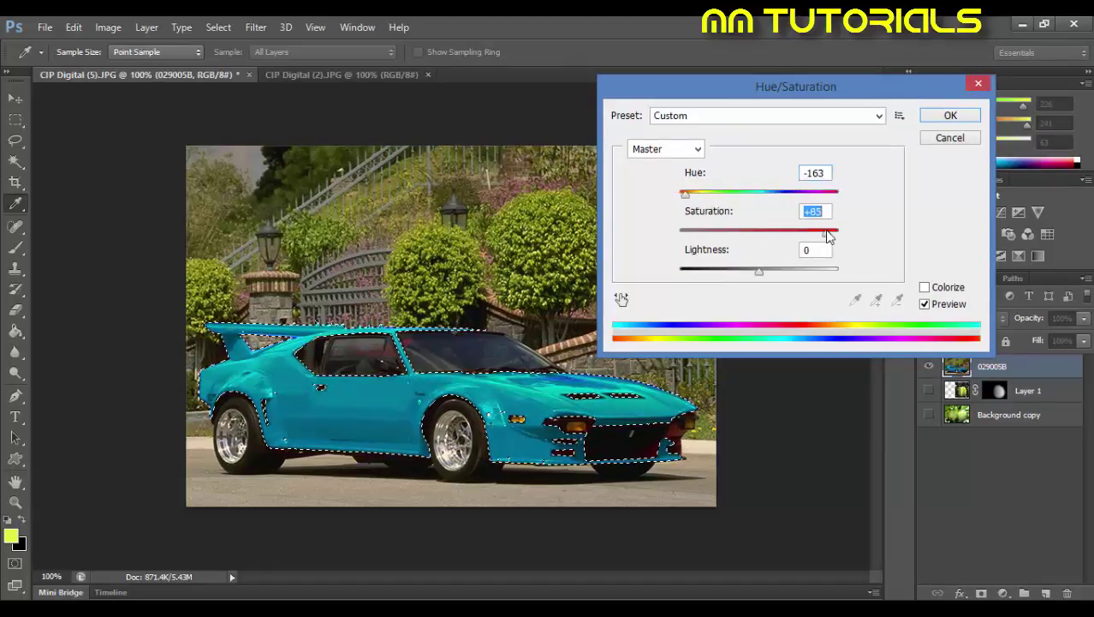
mouse_move(760, 272)
left_mouse_down()
mouse_move(725, 276)
mouse_move(825, 279)
mouse_move(756, 277)
mouse_move(769, 276)
left_mouse_up()
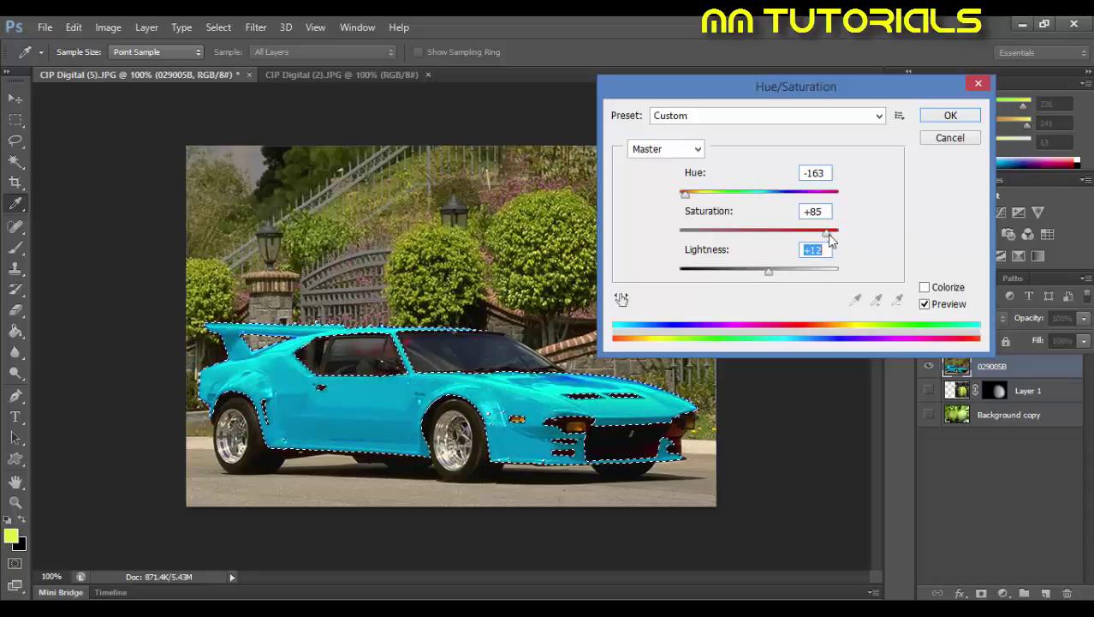
left_click_drag(828, 233, 748, 240)
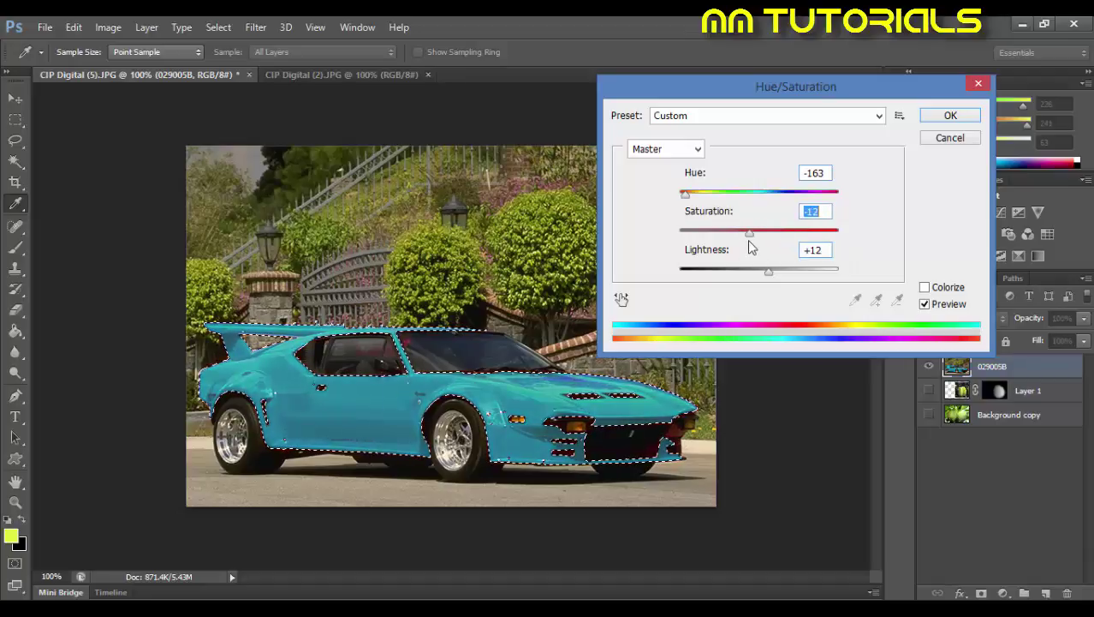
Step: Try the car body's hue at -25, -6 and +111
left_click_drag(684, 197, 741, 199)
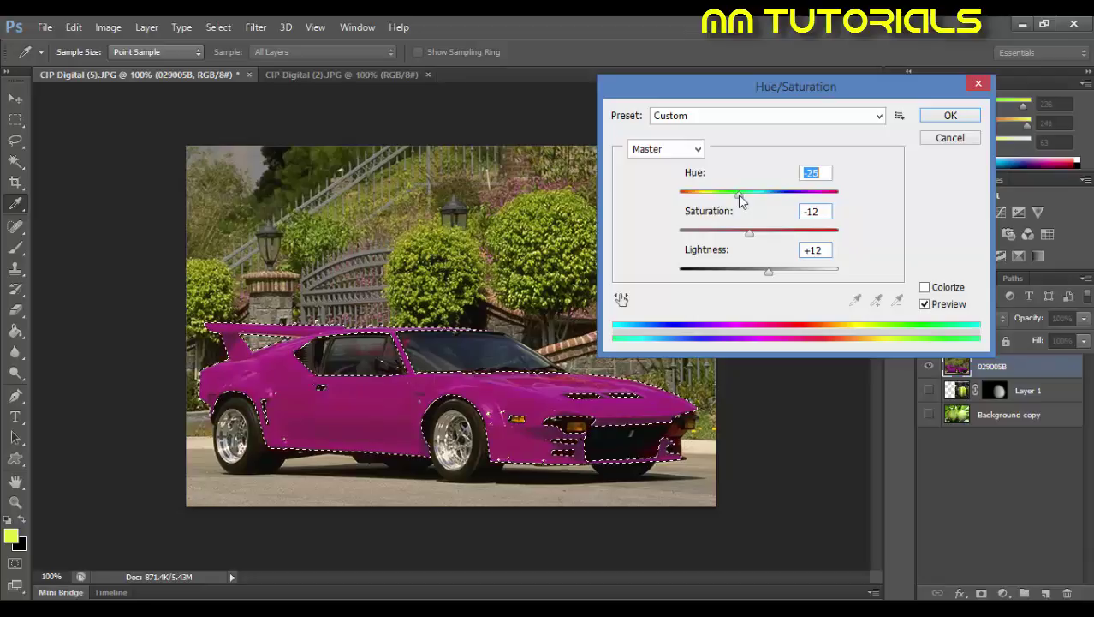
left_click_drag(741, 198, 755, 199)
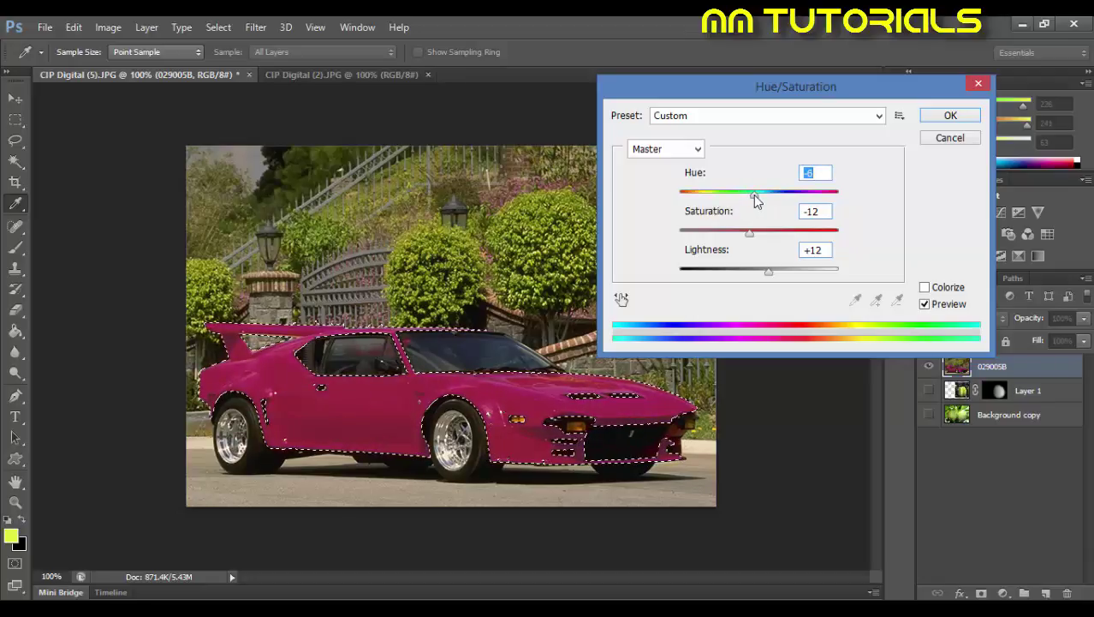
left_click_drag(756, 199, 817, 204)
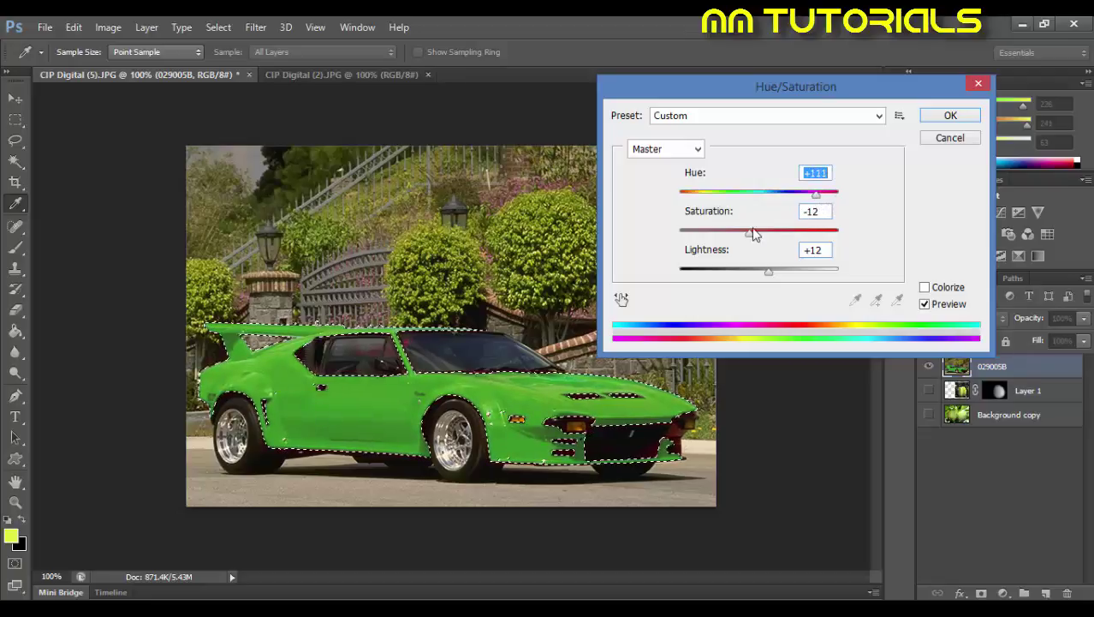
Step: Recolour the car body magenta with hue -20, saturation +33 and lightness -21, apply the adjustment and clear the selection
left_click_drag(750, 232, 744, 272)
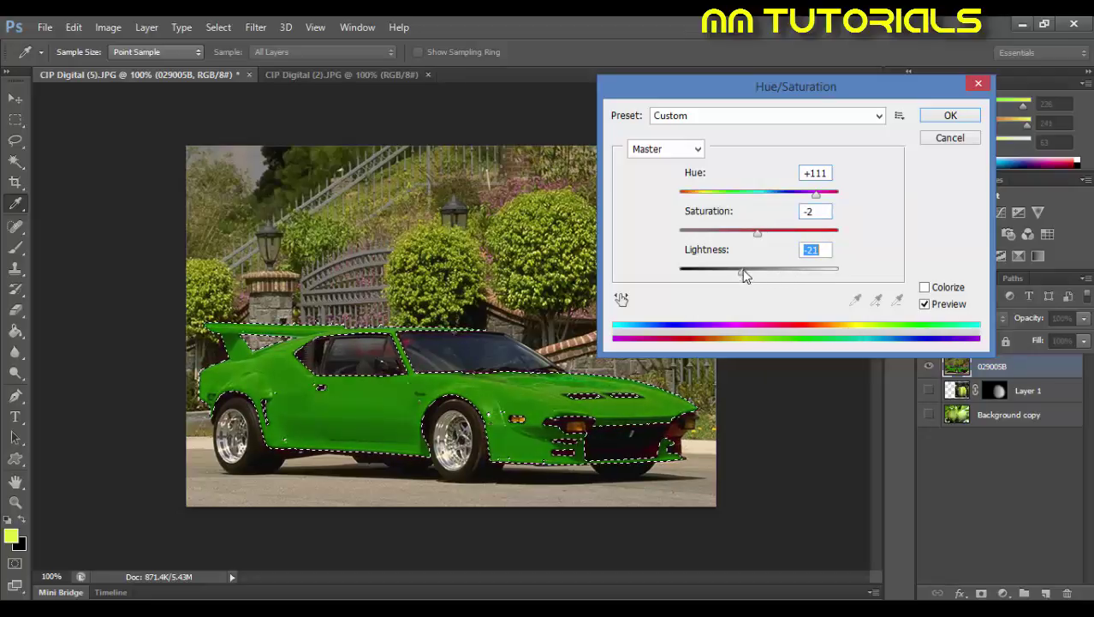
left_click_drag(760, 234, 786, 238)
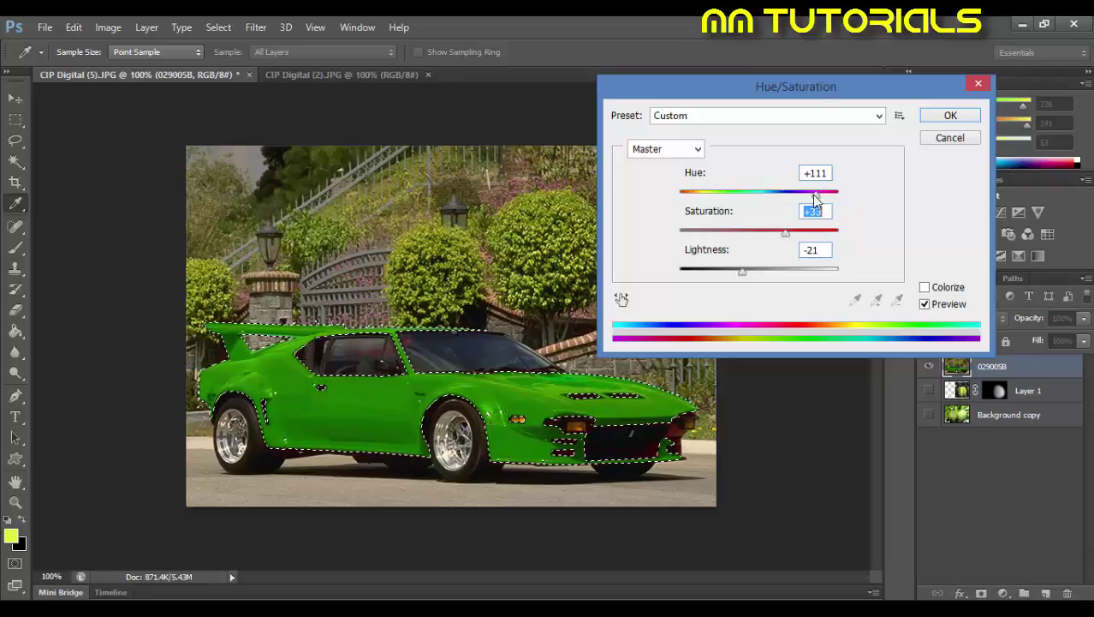
left_click_drag(813, 195, 740, 198)
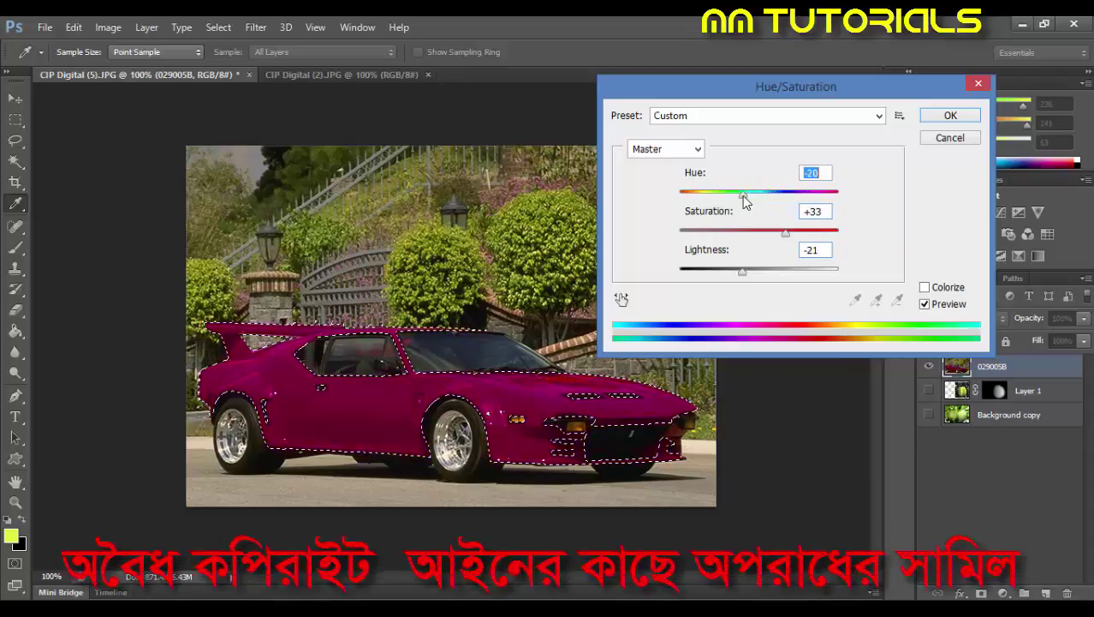
left_click(950, 115)
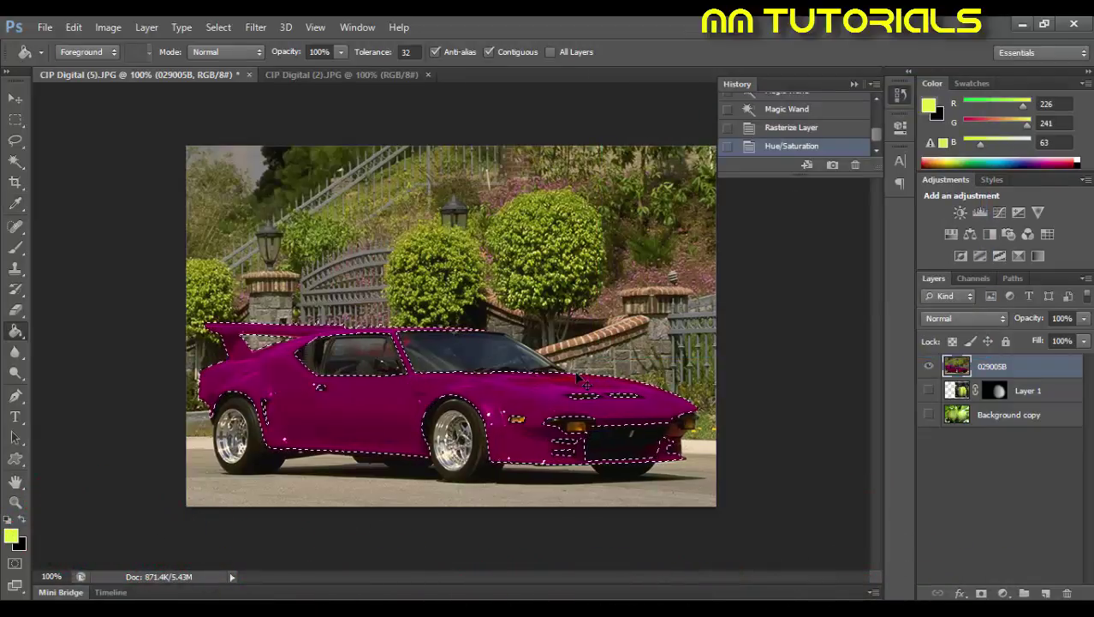
key("ctrl+d")
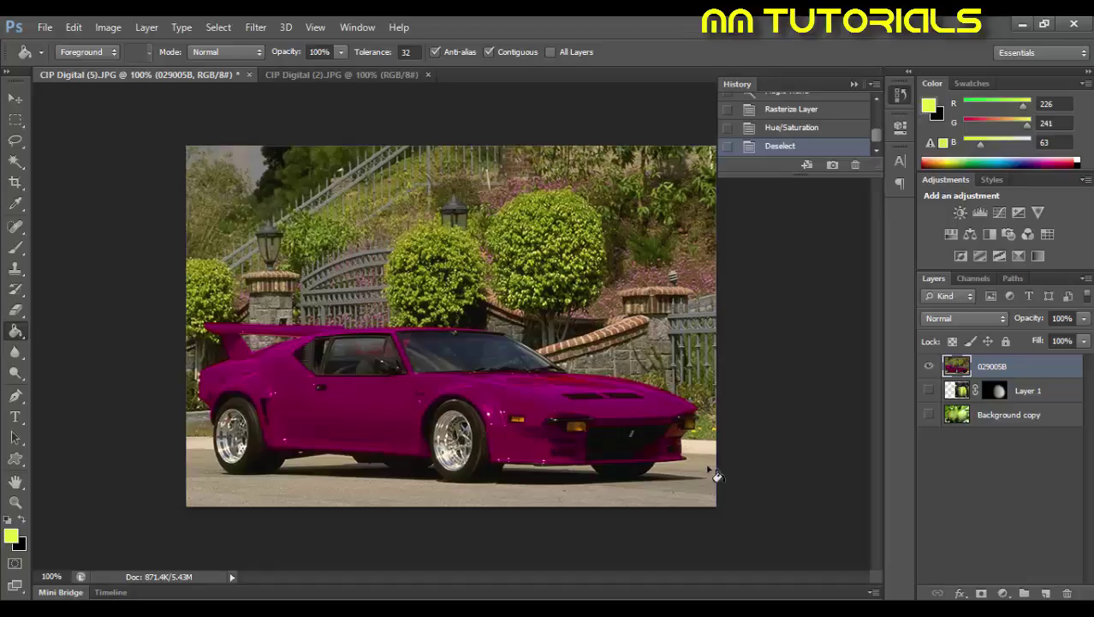
Step: Select the magenta car body with the Magic Wand, recolour it blue with a Hue/Saturation hue of -76, and deselect
left_click(15, 161)
left_click(343, 409)
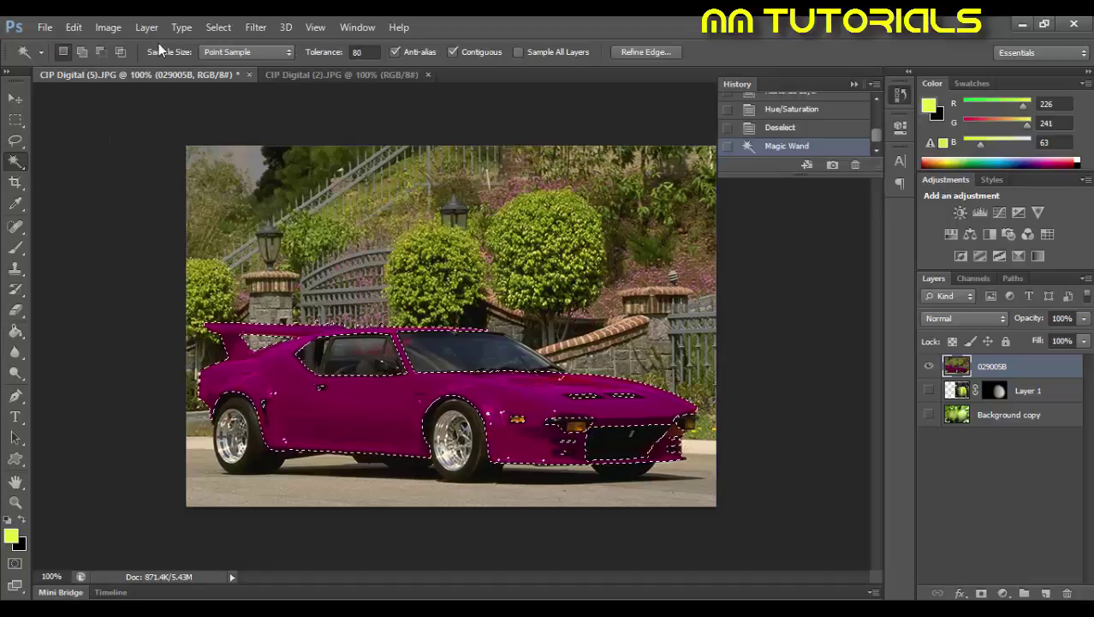
left_click(108, 28)
mouse_move(129, 68)
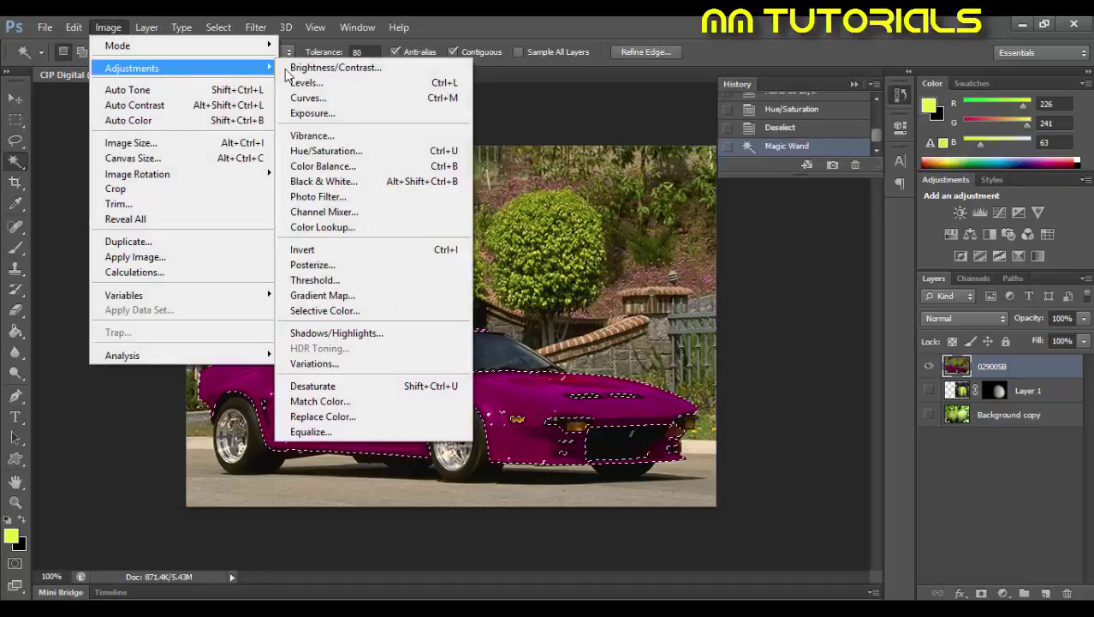
left_click(324, 151)
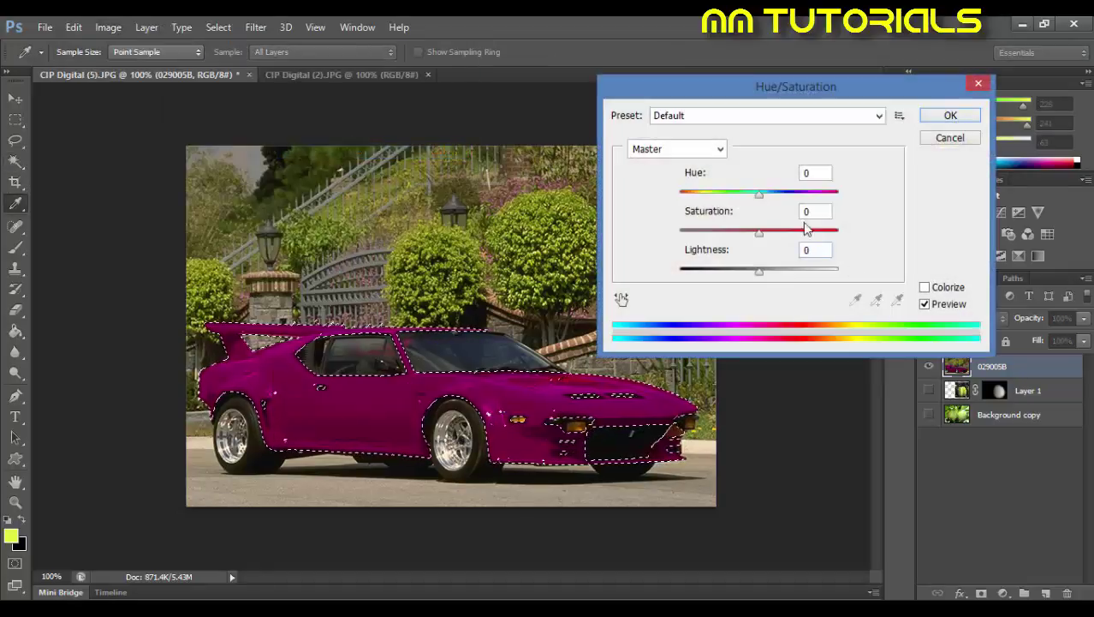
left_click_drag(760, 197, 713, 199)
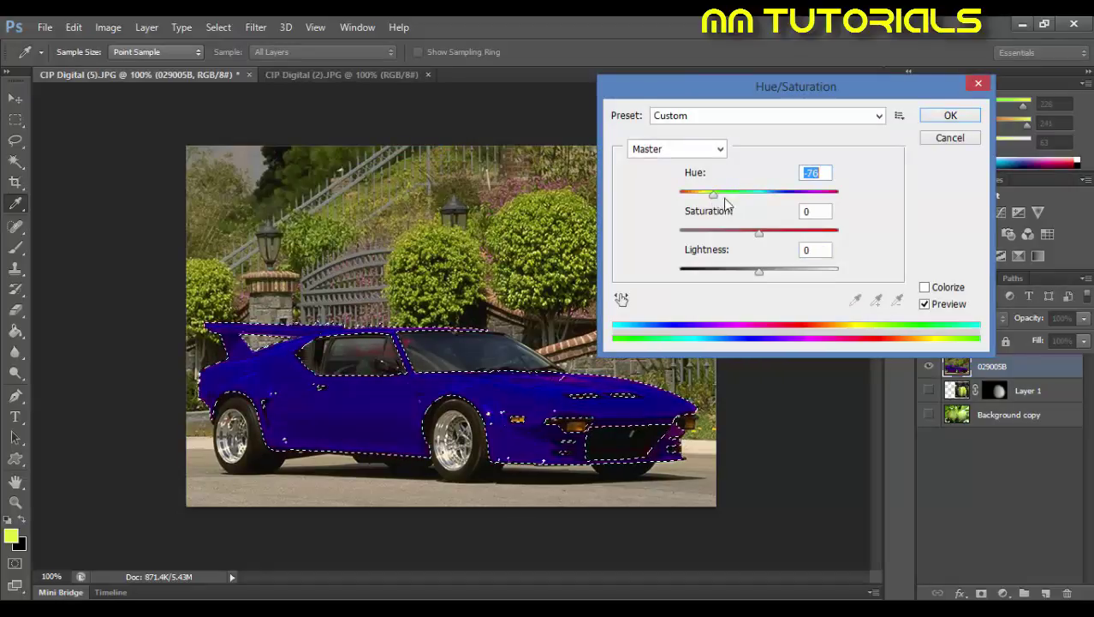
left_click(931, 115)
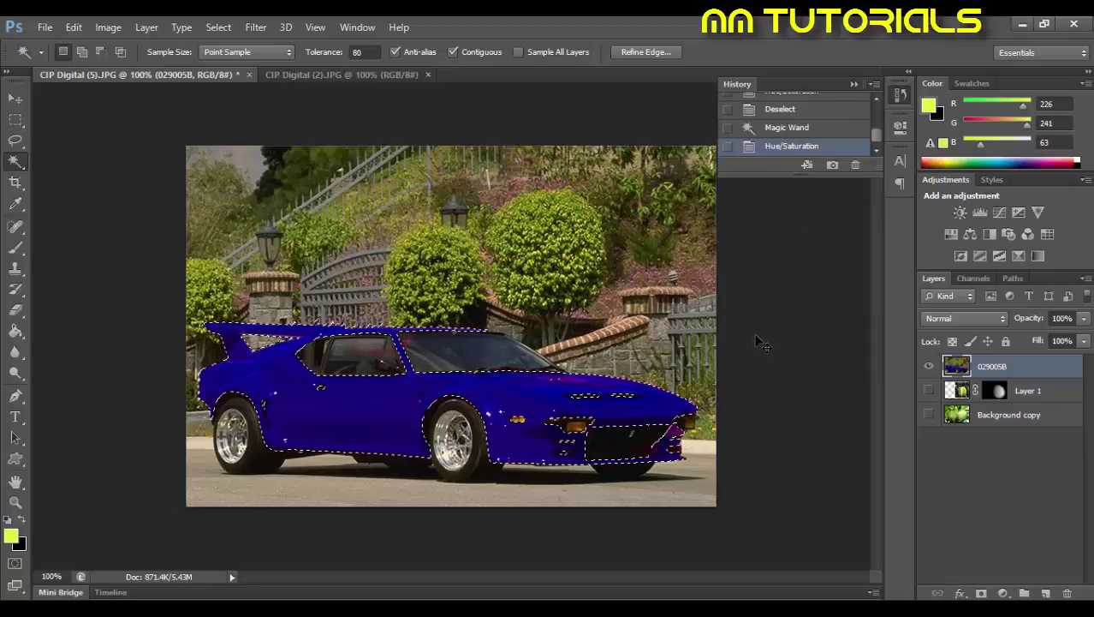
key("ctrl+d")
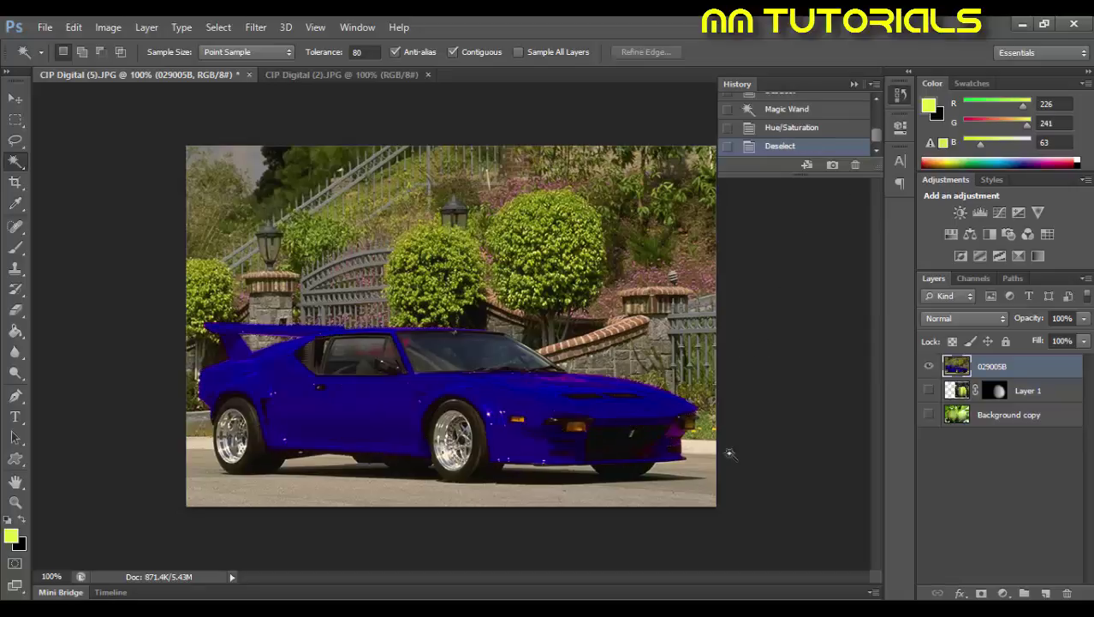